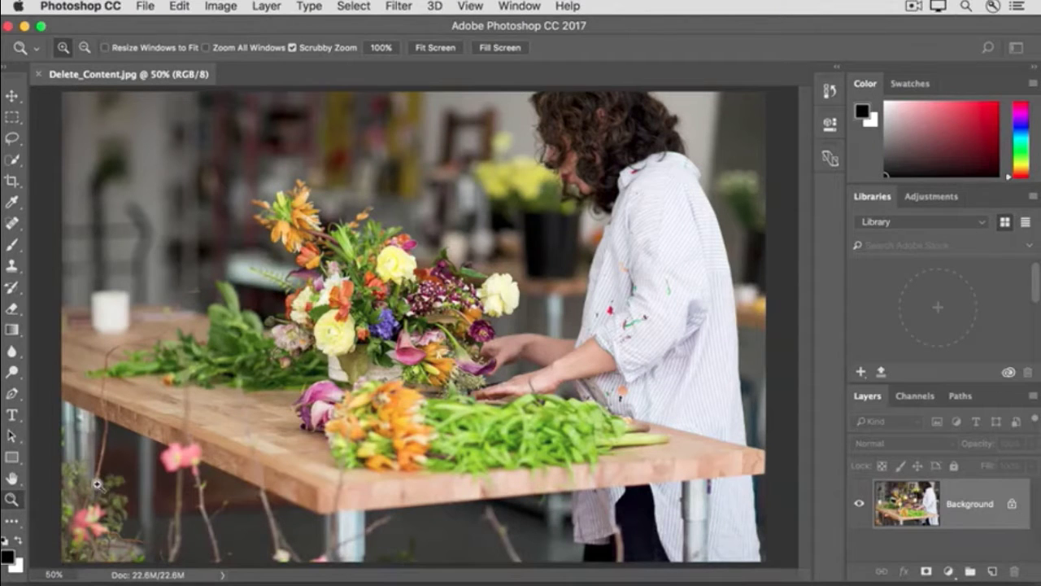
Set up the Spot Healing Brush with a 37 px brush size for retouching the paint-stained shirt
left_click(623, 391)
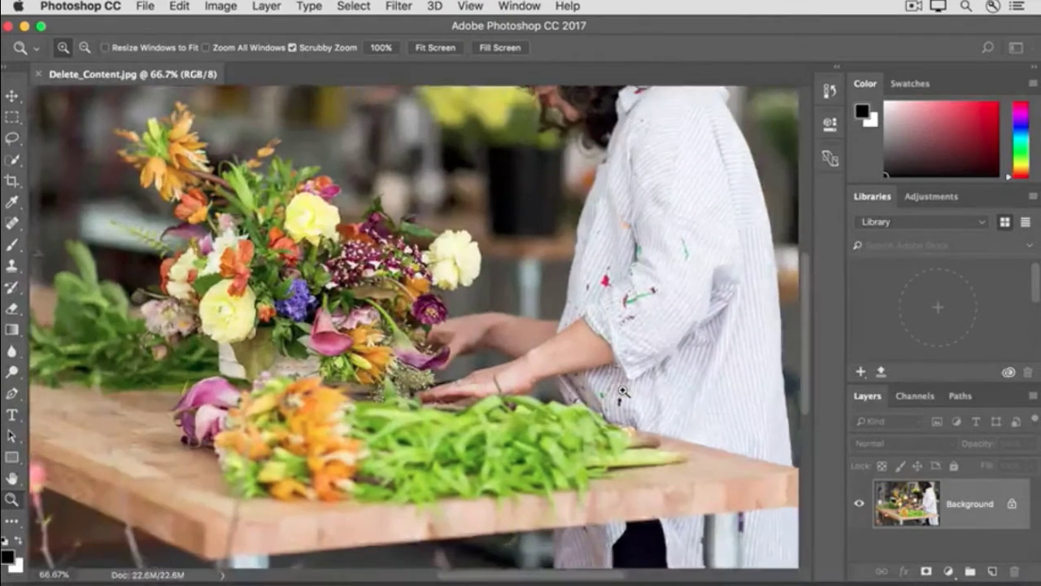
left_click(622, 391)
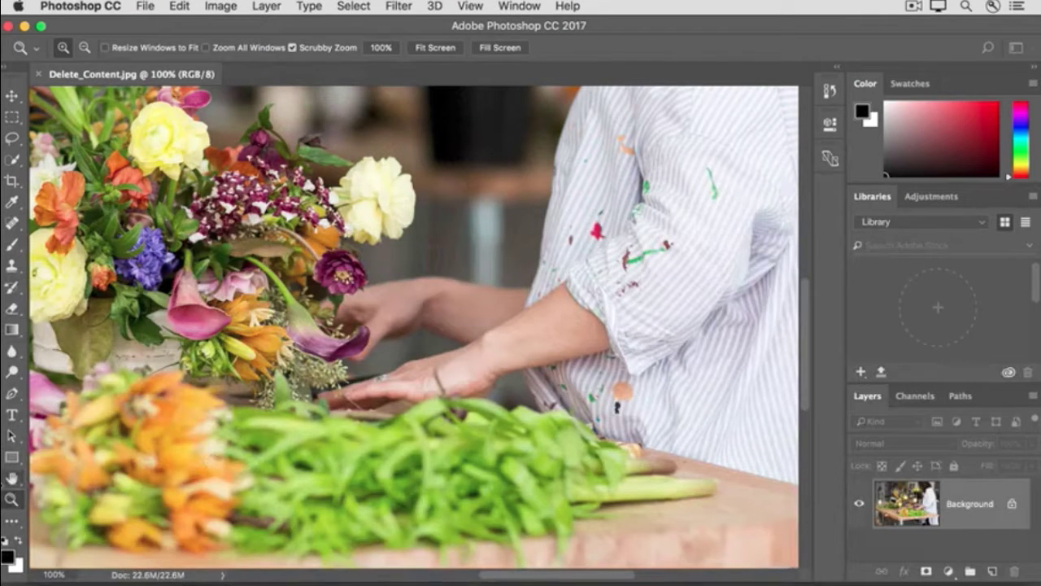
left_click(12, 479)
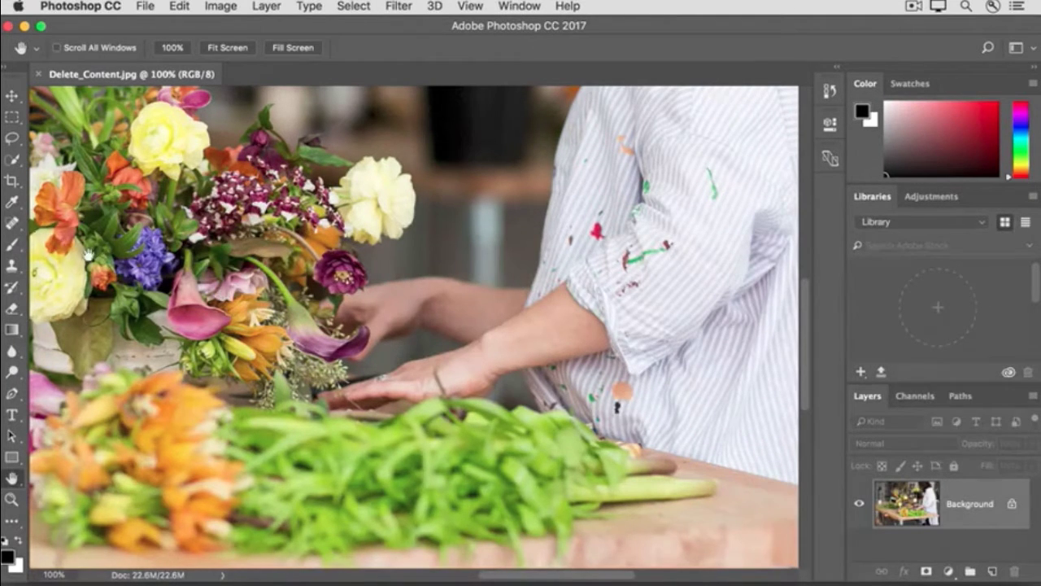
left_click(13, 224)
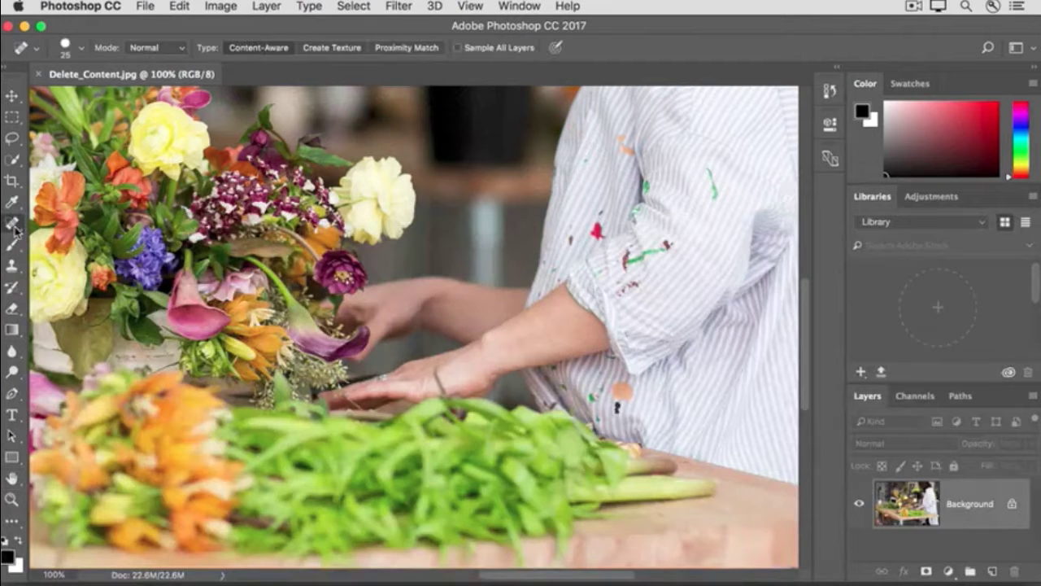
right_click(14, 228)
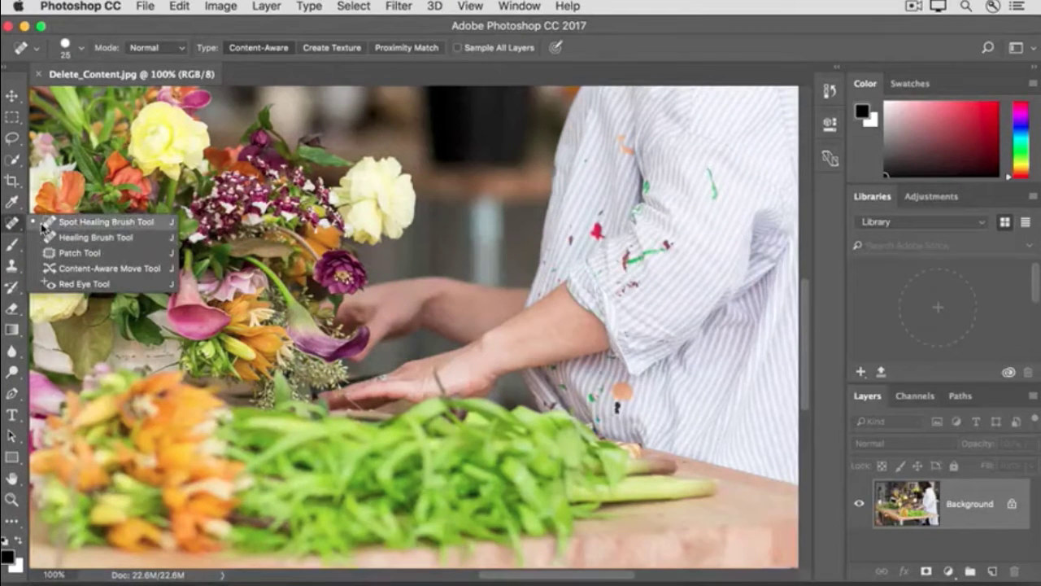
left_click(42, 224)
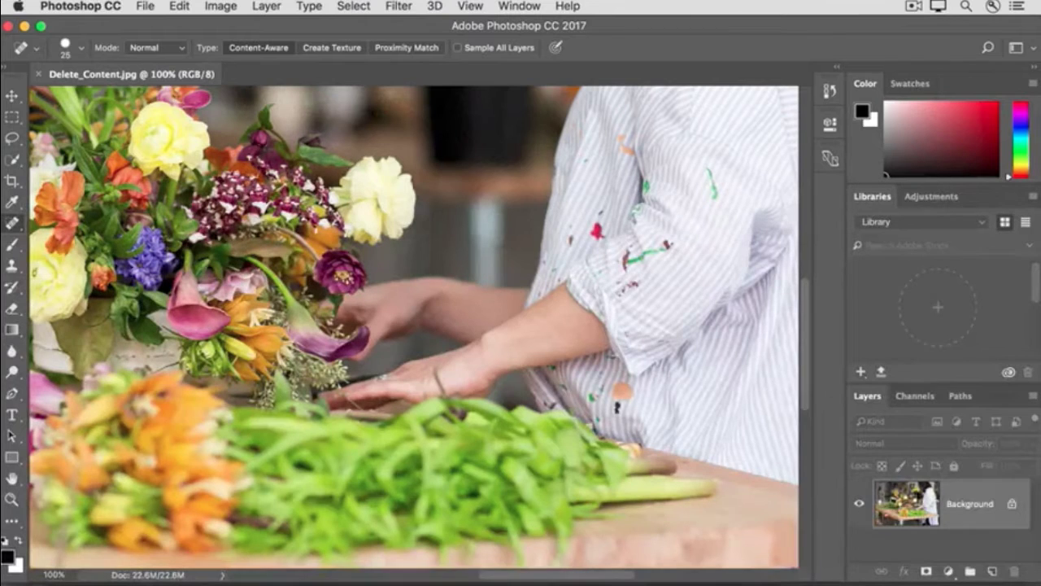
left_click(82, 52)
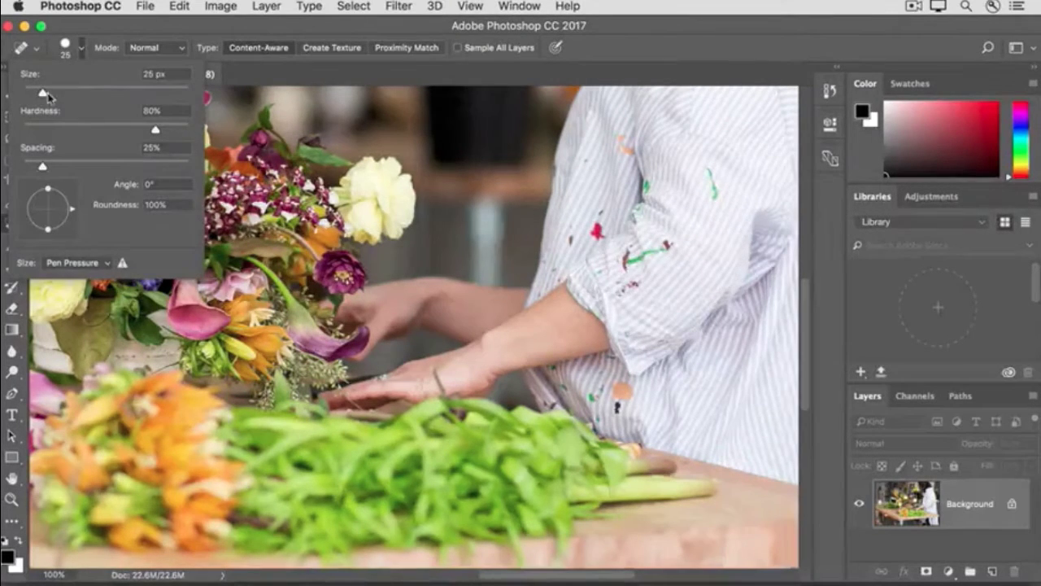
left_click_drag(42, 93, 54, 96)
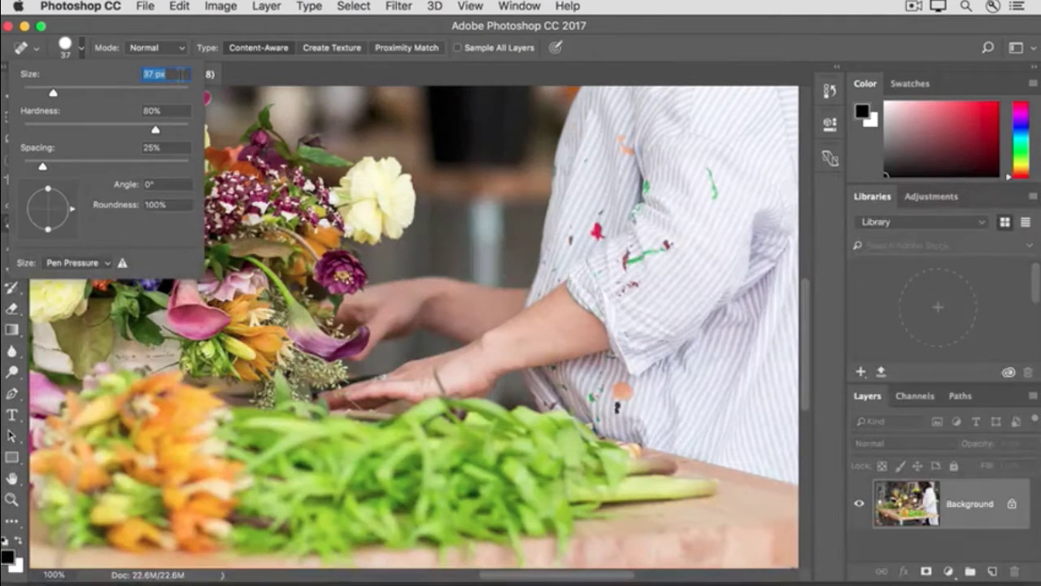
left_click(249, 74)
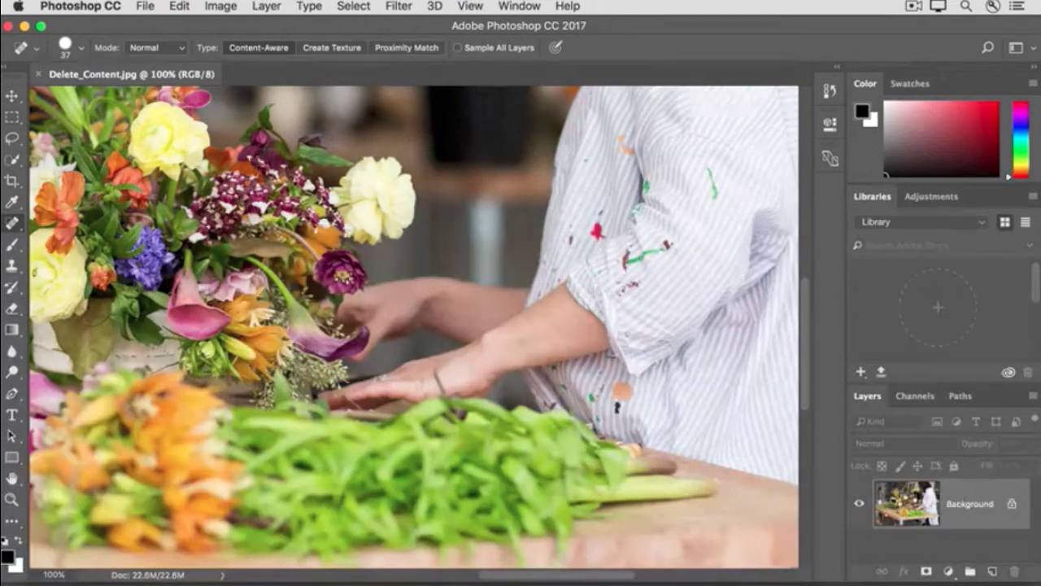
Heal away the paint stains on the striped shirt, reducing the brush size to 15 px for the smaller marks
left_click(571, 241)
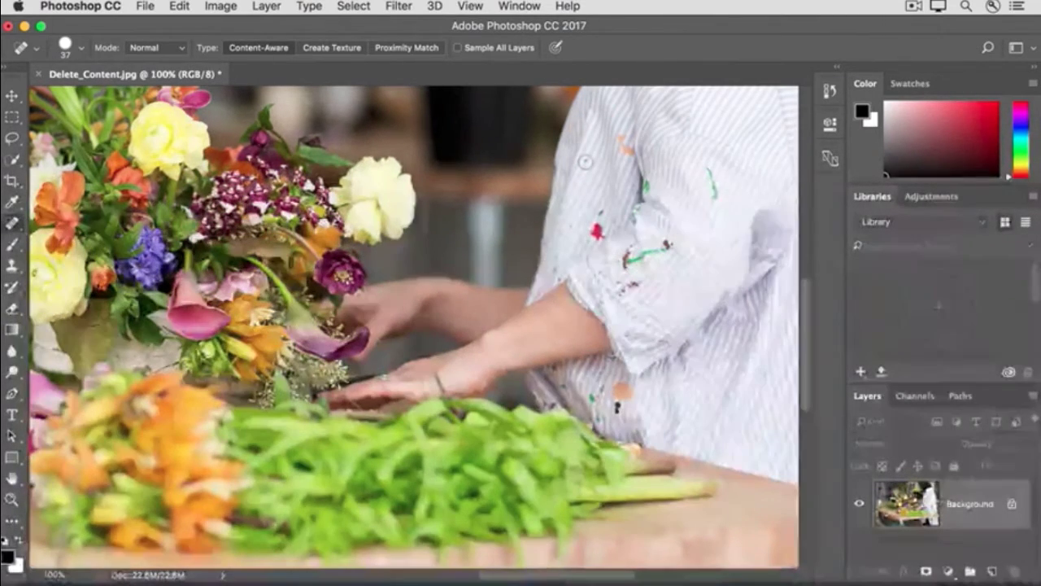
key("bracketleft")
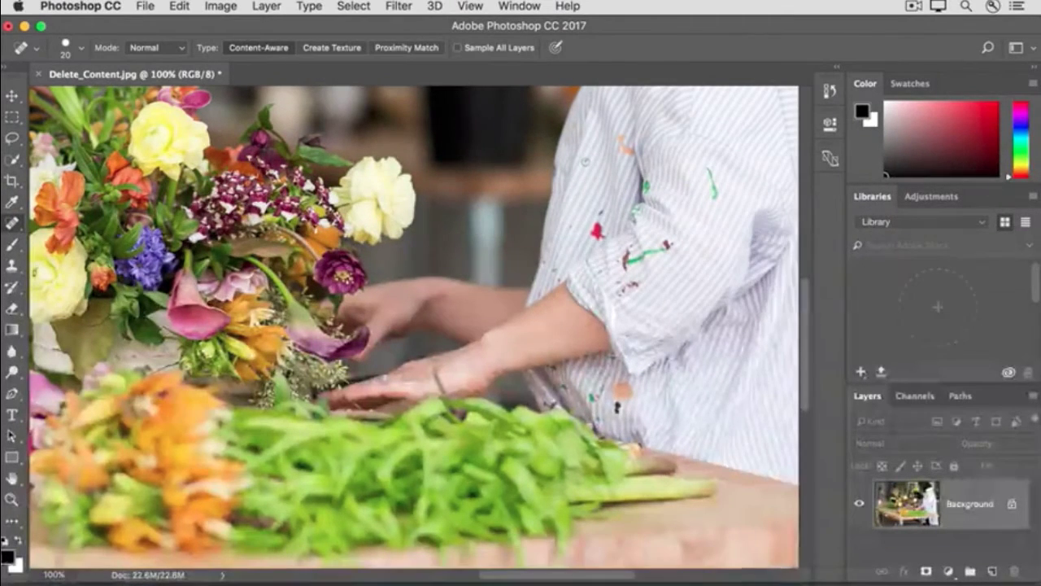
key("bracketleft")
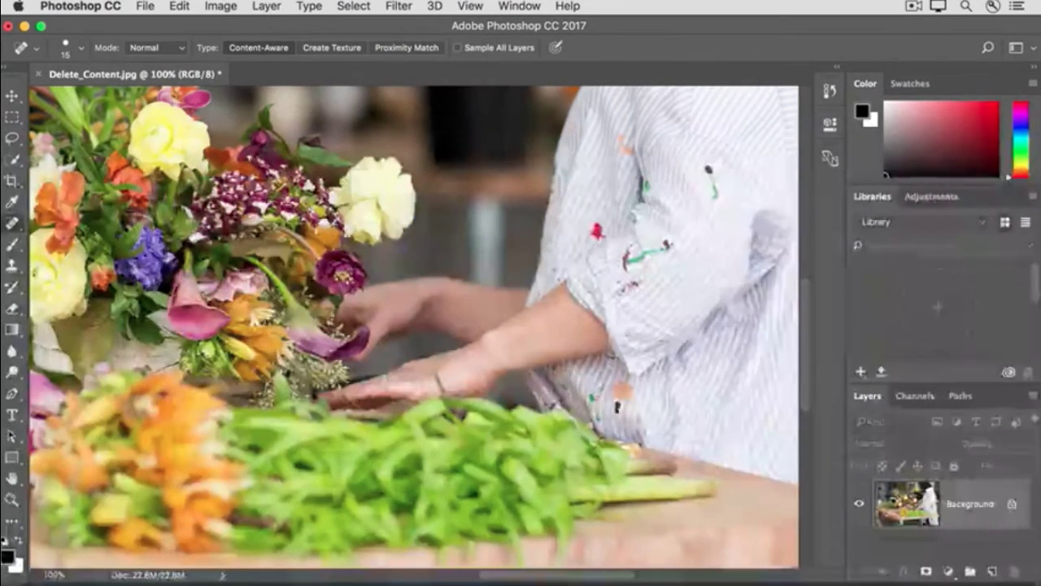
left_click_drag(709, 168, 713, 185)
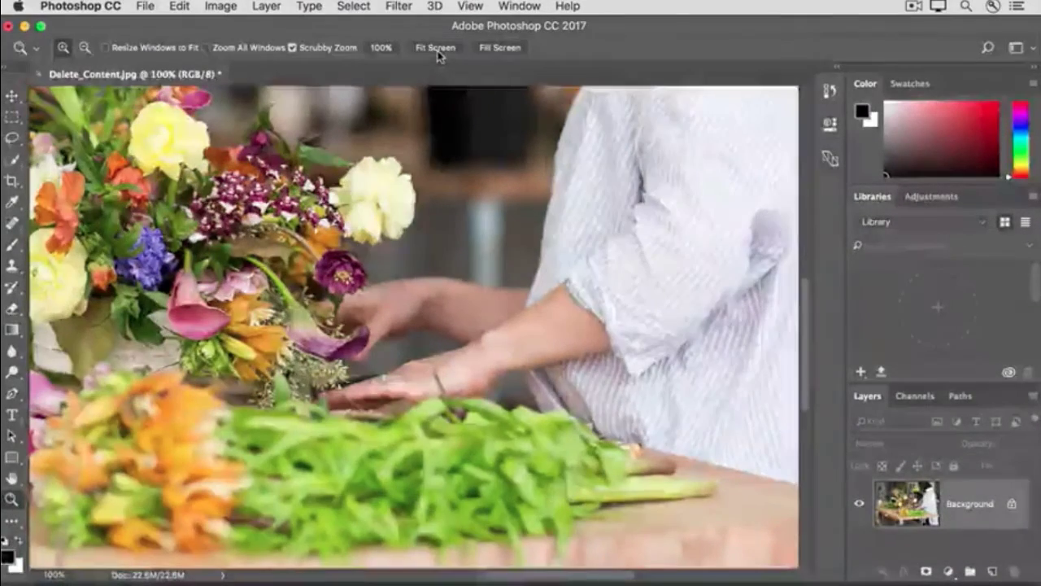
left_click(436, 49)
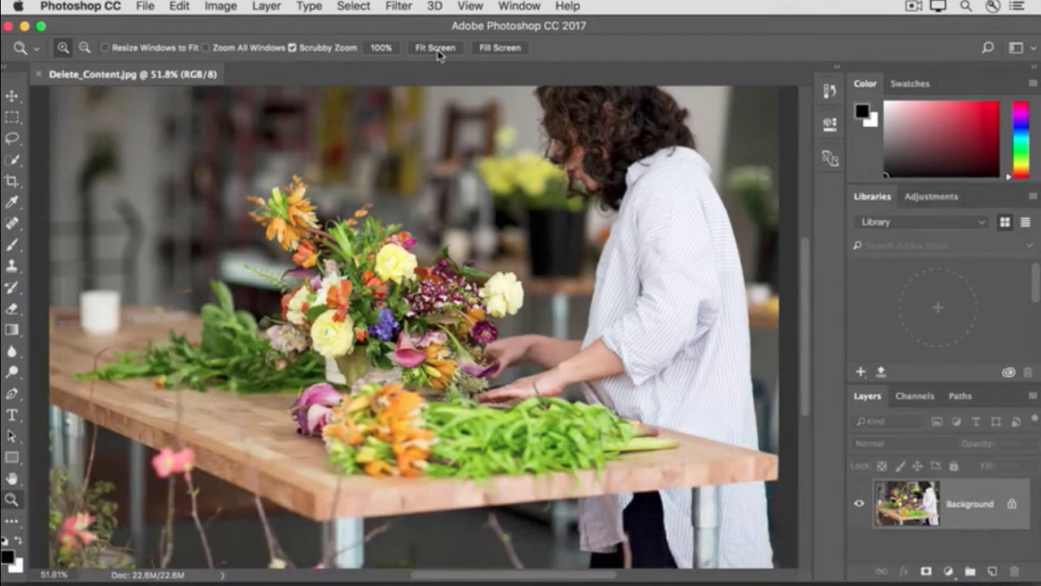
Save the retouched photo in Photoshop format as Delete_Content.psd
left_click(139, 7)
left_click(163, 175)
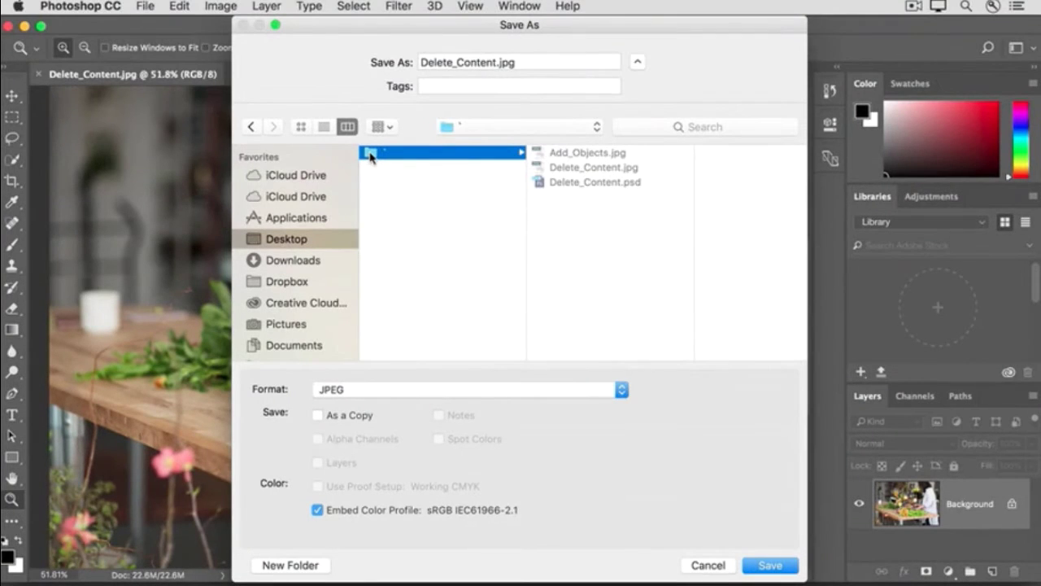
left_click(317, 391)
left_click(316, 298)
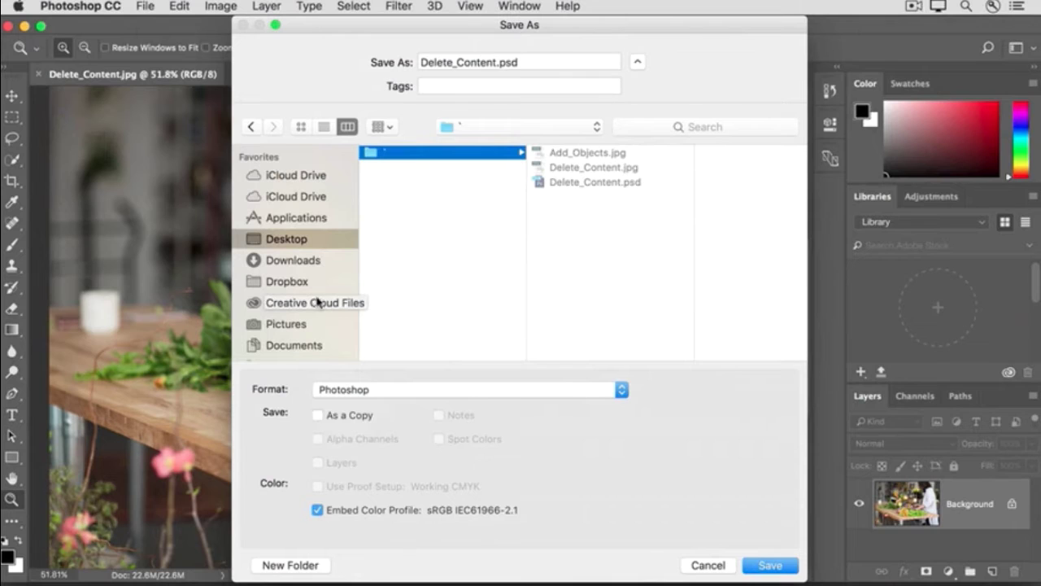
left_click(749, 567)
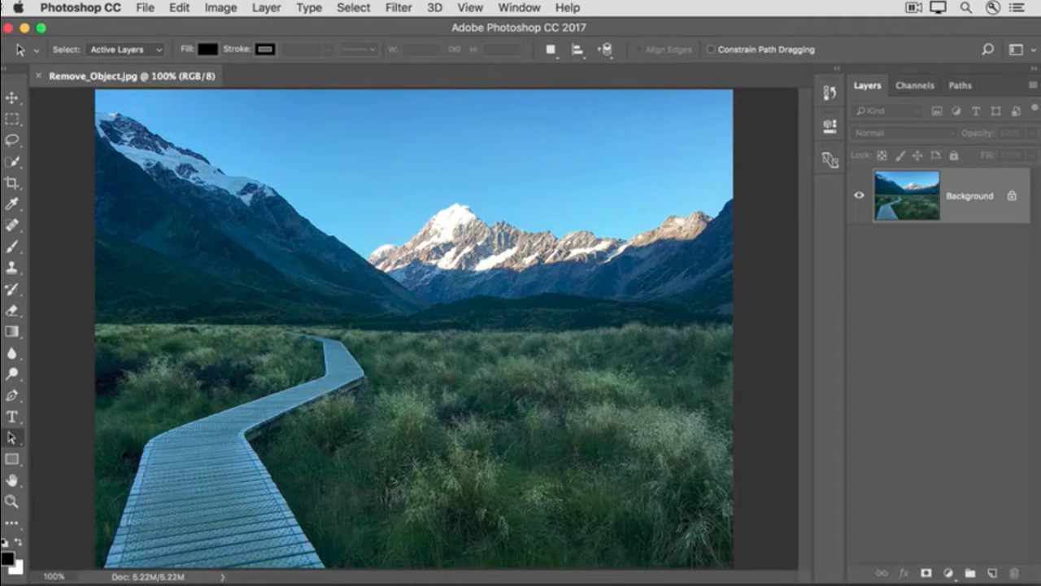
Draw a loose Lasso selection around the whole wooden boardwalk, including a little of the surrounding grass
left_click(10, 145)
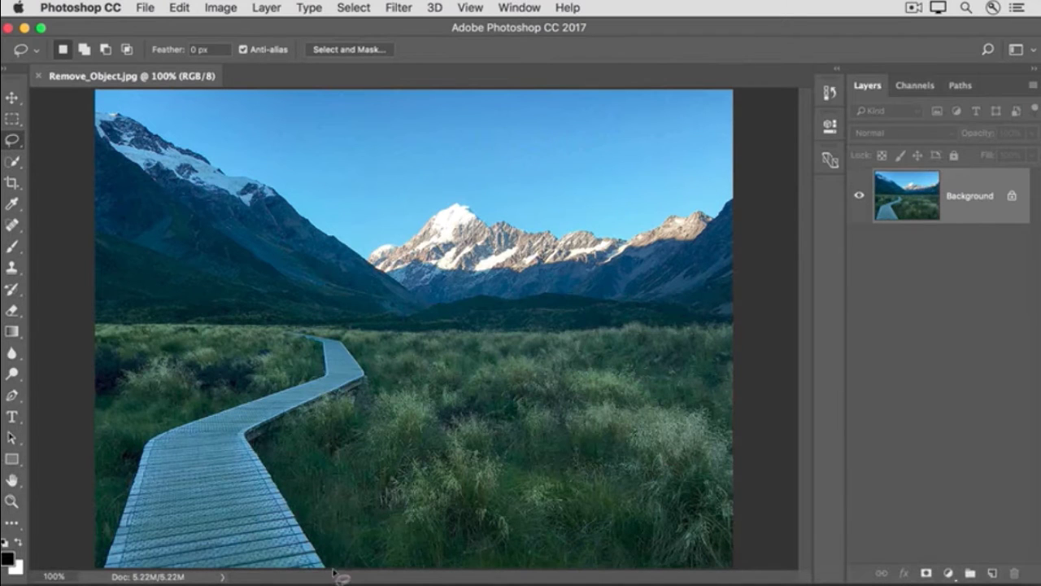
mouse_move(335, 569)
left_mouse_down()
mouse_move(272, 461)
mouse_move(276, 443)
mouse_move(374, 386)
mouse_move(355, 351)
mouse_move(307, 330)
mouse_move(286, 333)
mouse_move(320, 350)
mouse_move(322, 382)
mouse_move(172, 424)
mouse_move(144, 446)
mouse_move(99, 561)
mouse_move(114, 579)
mouse_move(286, 579)
mouse_move(332, 567)
left_mouse_up()
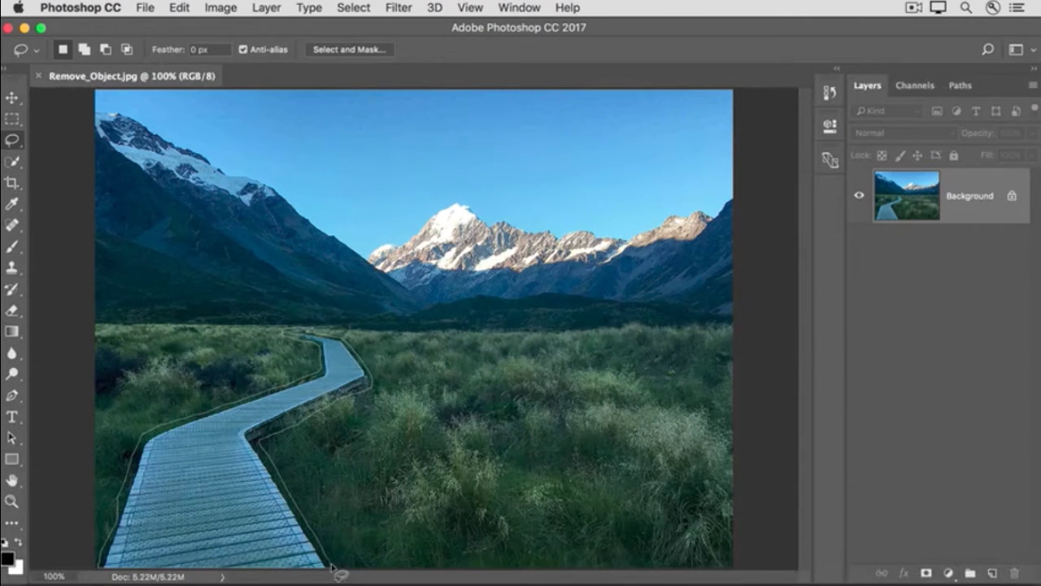
left_click_drag(332, 567, 332, 567)
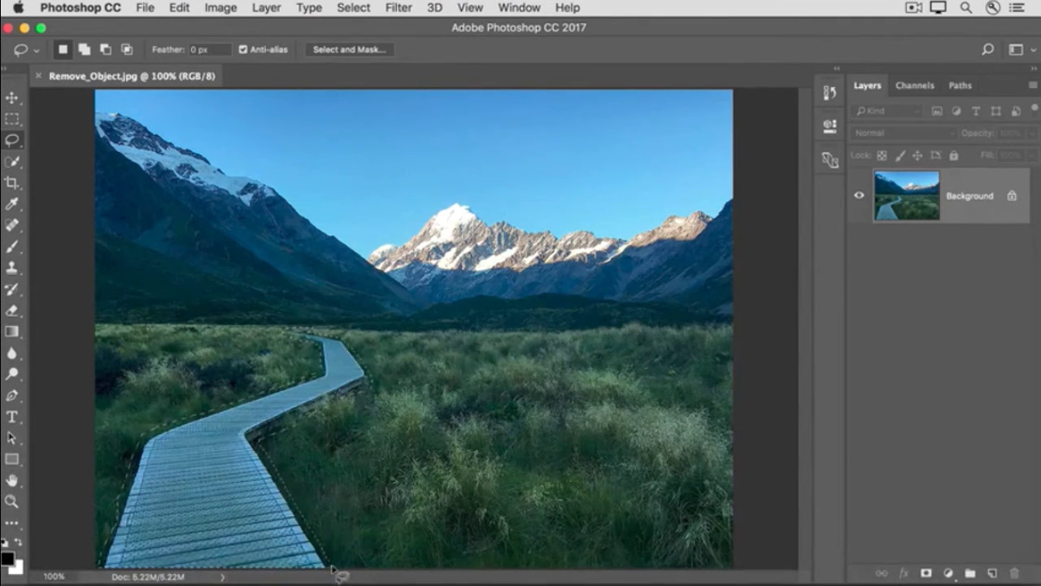
Fill the boardwalk selection using Content-Aware with Color Adaptation, Normal mode and 100% opacity, and deselect it
left_click(175, 8)
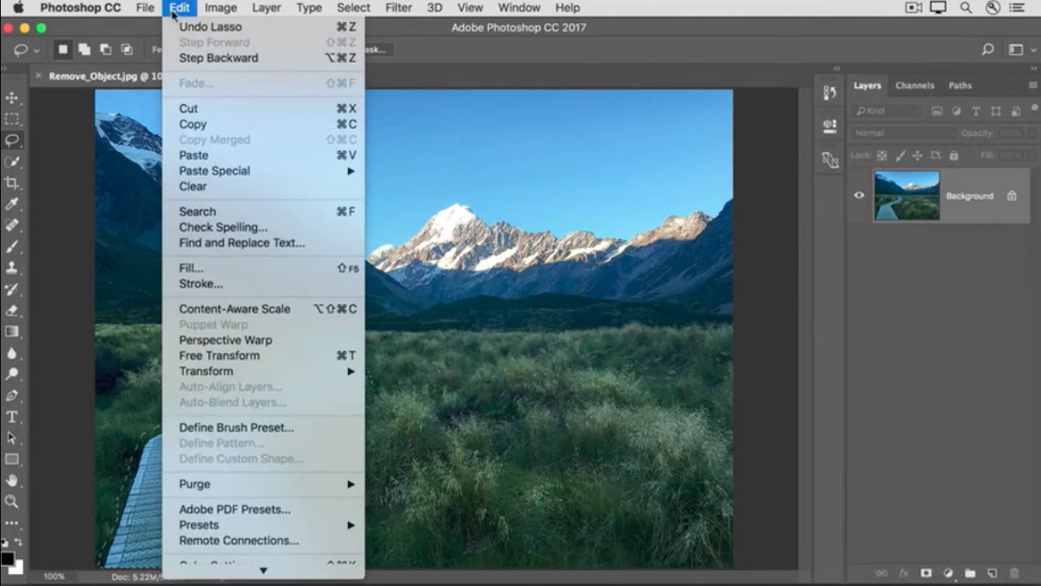
left_click(178, 268)
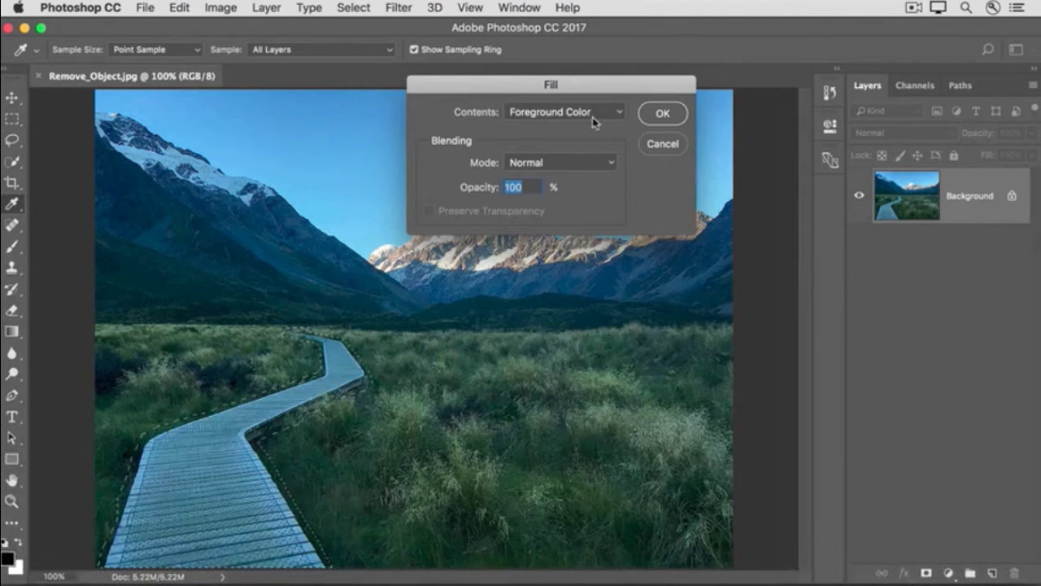
left_click(621, 114)
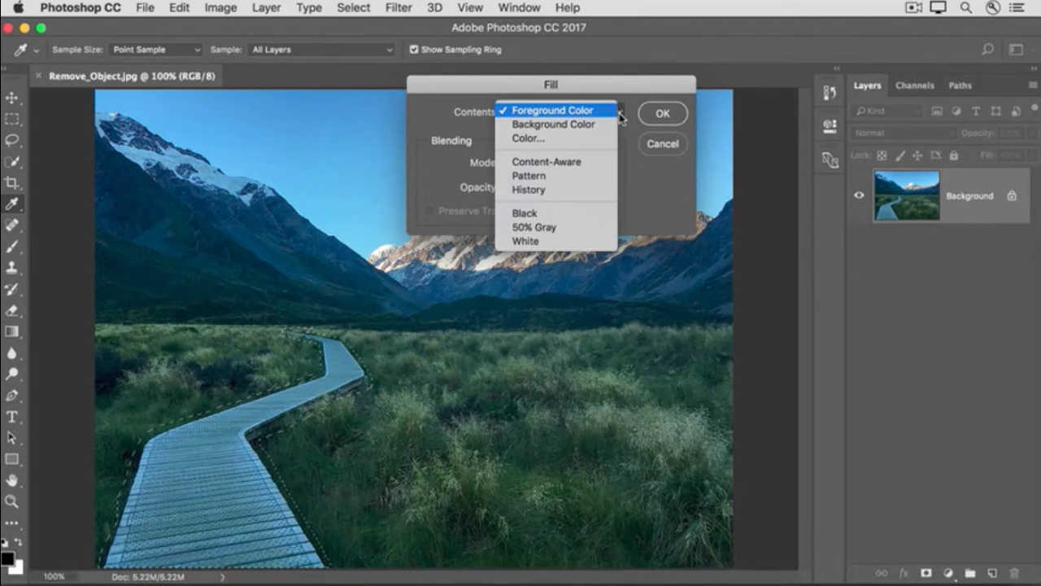
left_click(611, 161)
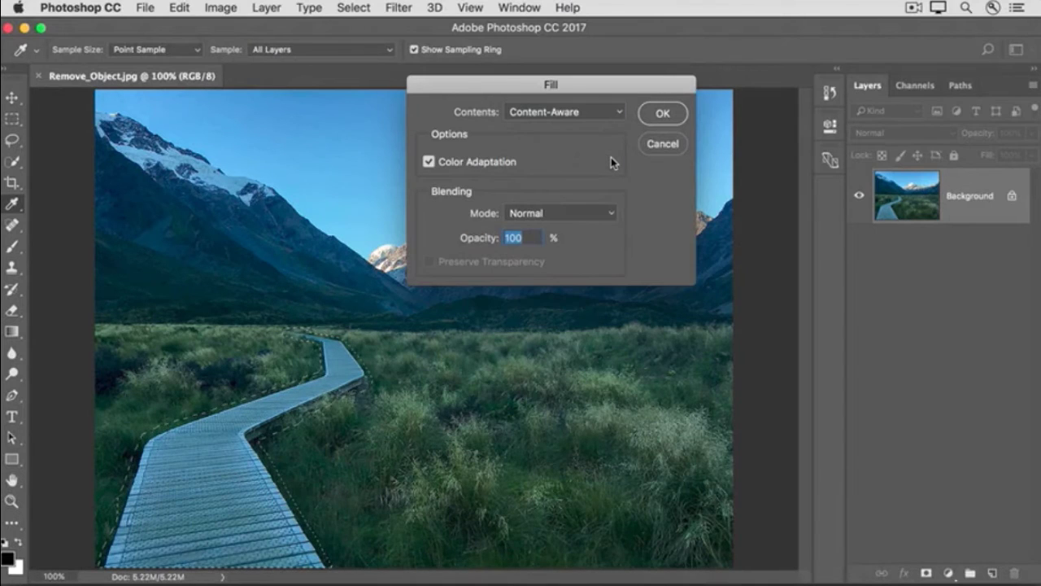
left_click(658, 114)
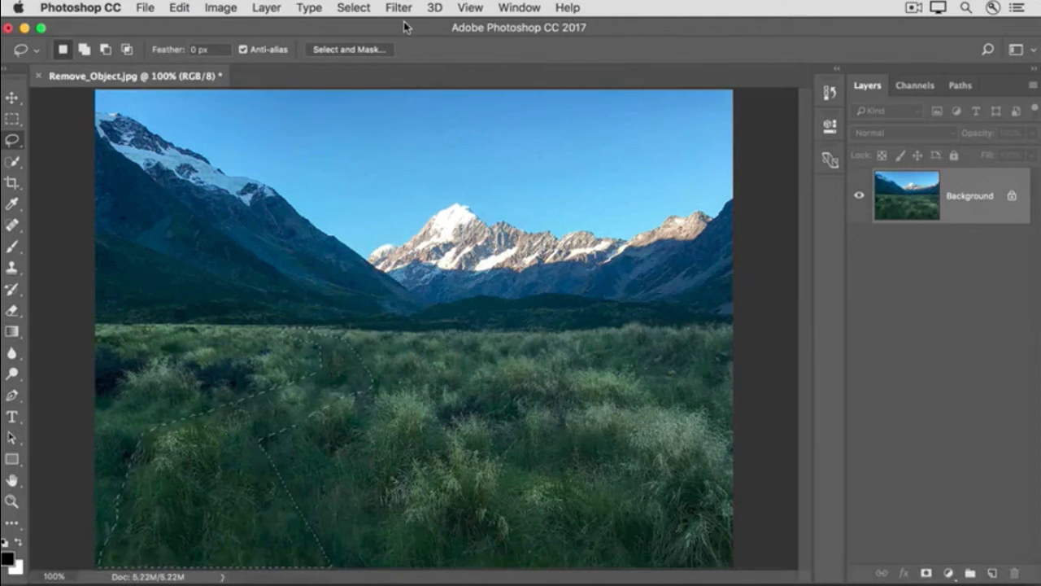
left_click(347, 9)
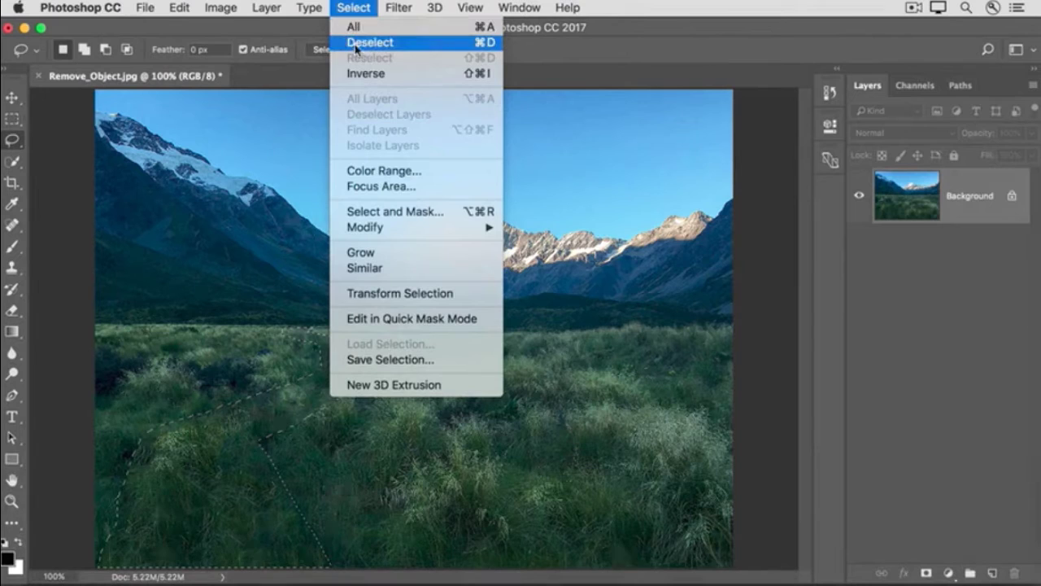
left_click(465, 47)
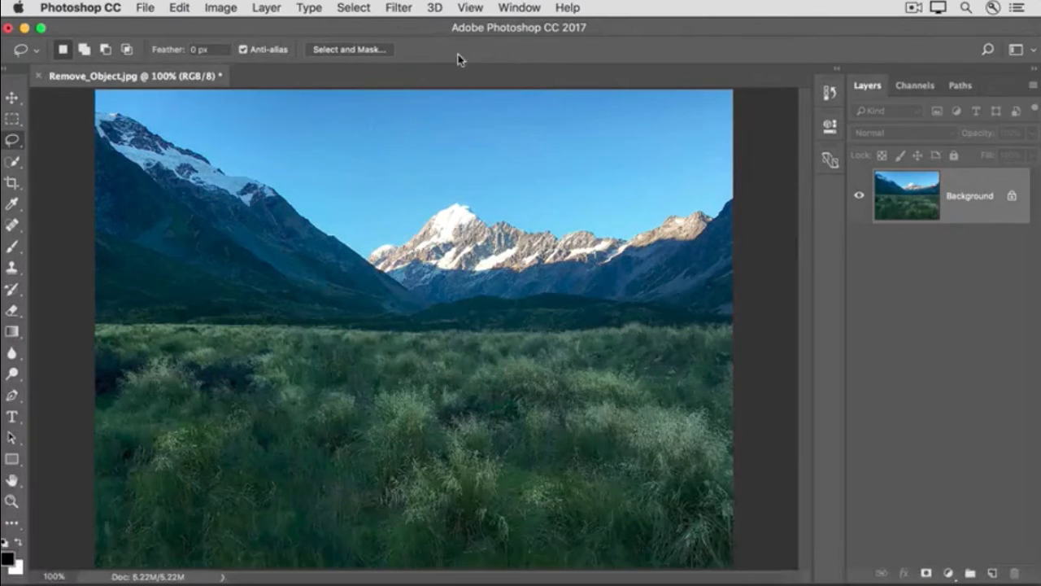
Set up the Clone Stamp tool with its opacity reduced to 71%
left_click(14, 273)
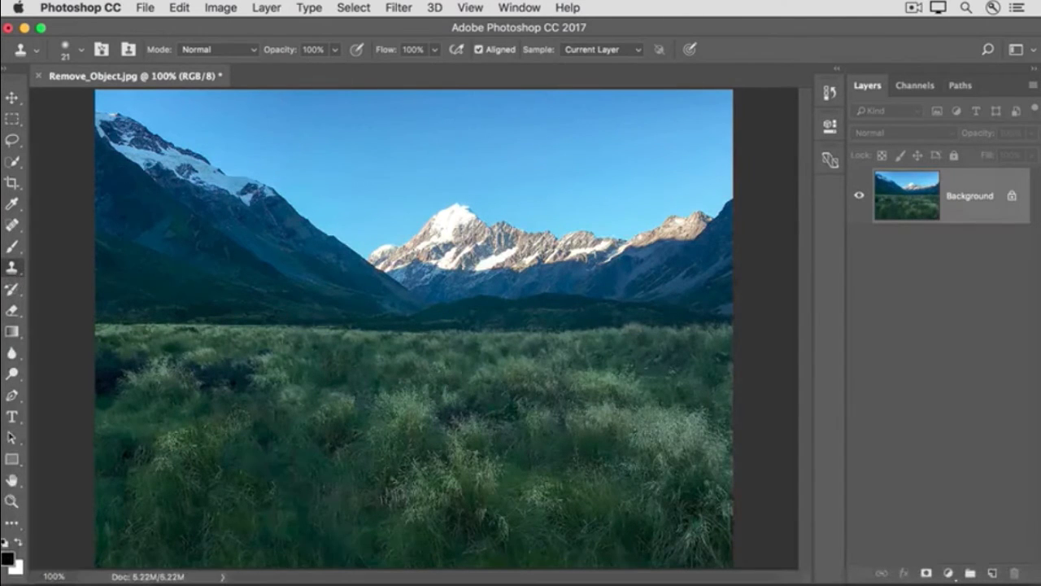
left_click(335, 51)
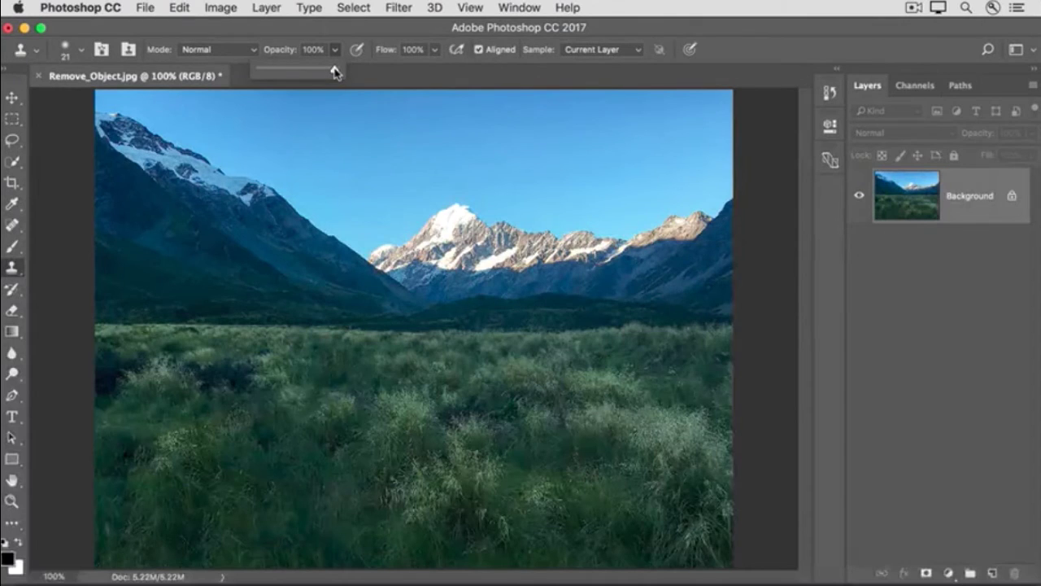
left_click_drag(334, 72, 315, 72)
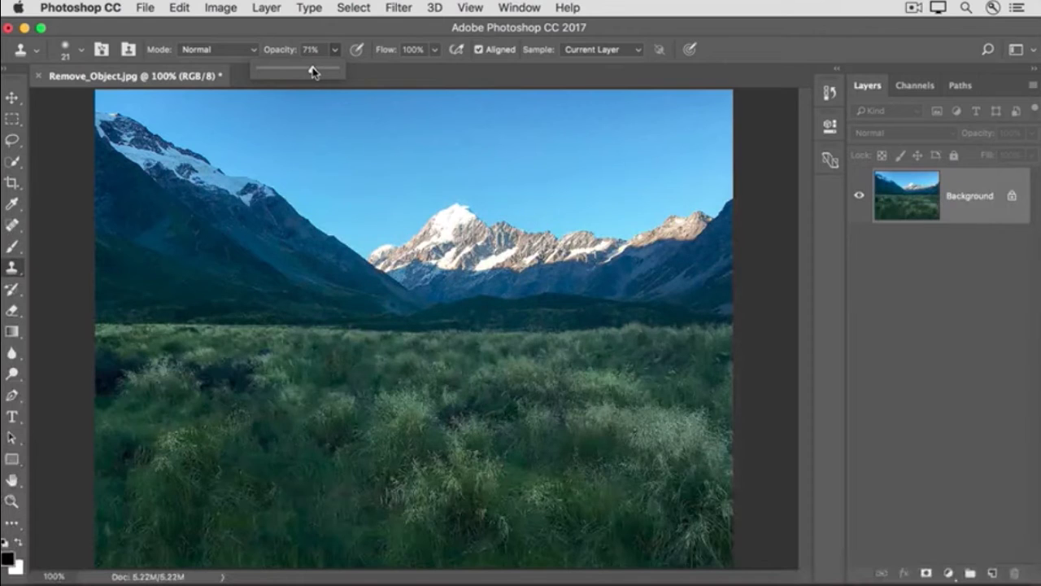
left_click(381, 80)
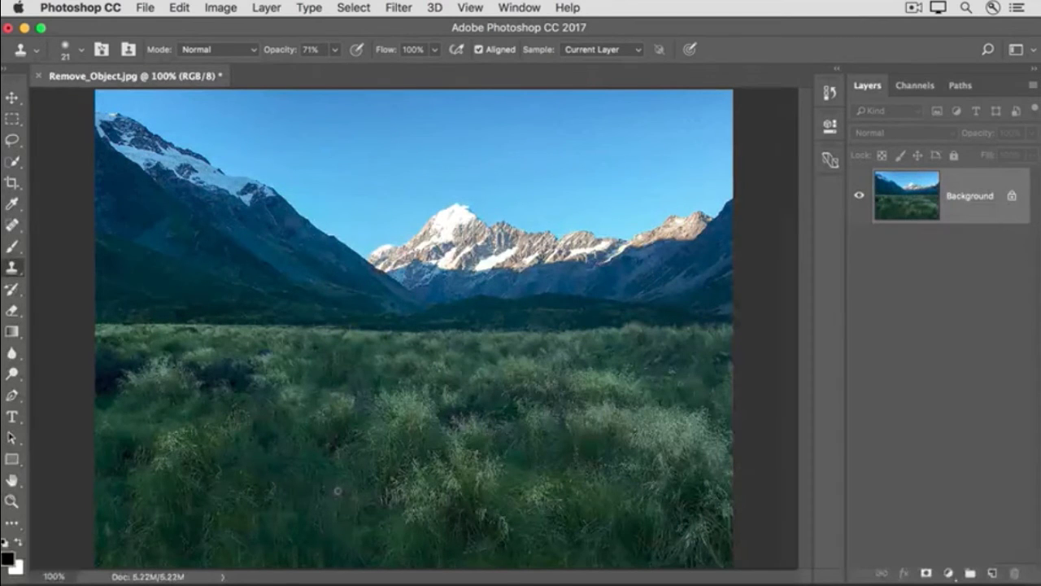
Enlarge the clone brush to 45 px, sample clean grass and paint it over the leftover traces of the boardwalk
key("bracketright")
key("bracketright")
key("bracketright")
left_click(338, 491, "alt")
left_click_drag(302, 413, 331, 393)
left_click(316, 390)
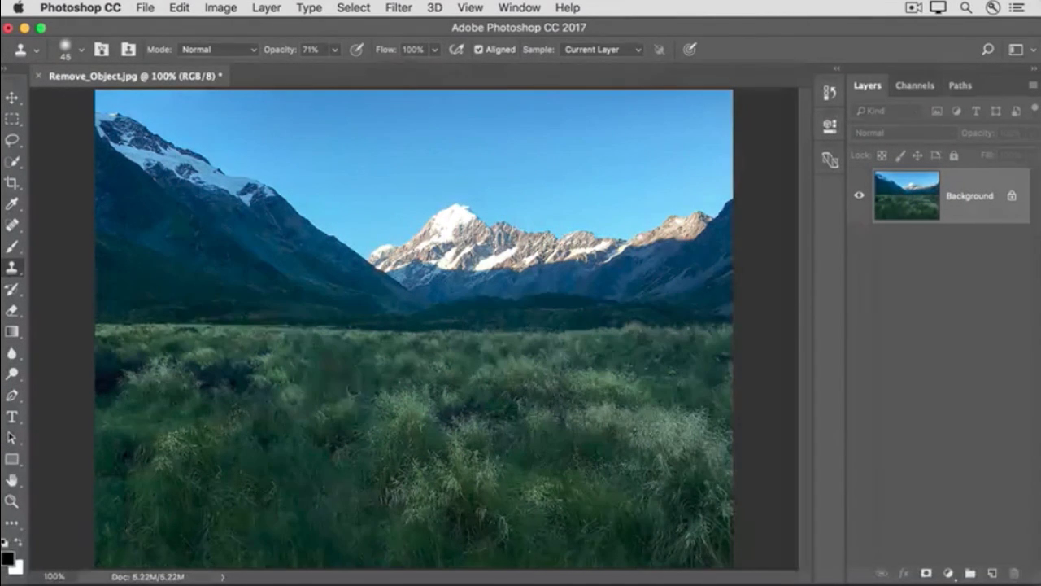
left_click(147, 10)
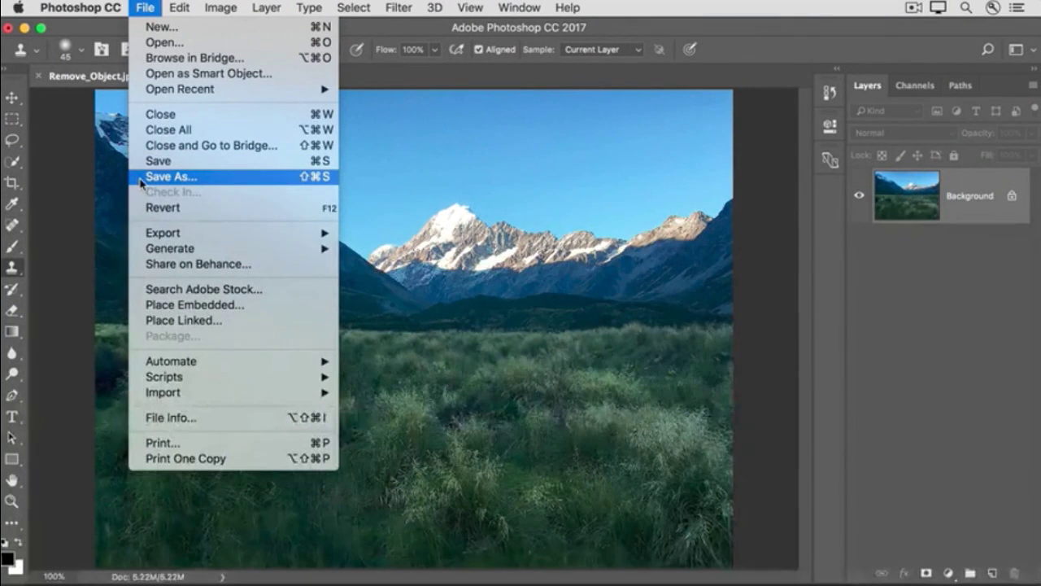
left_click(73, 177)
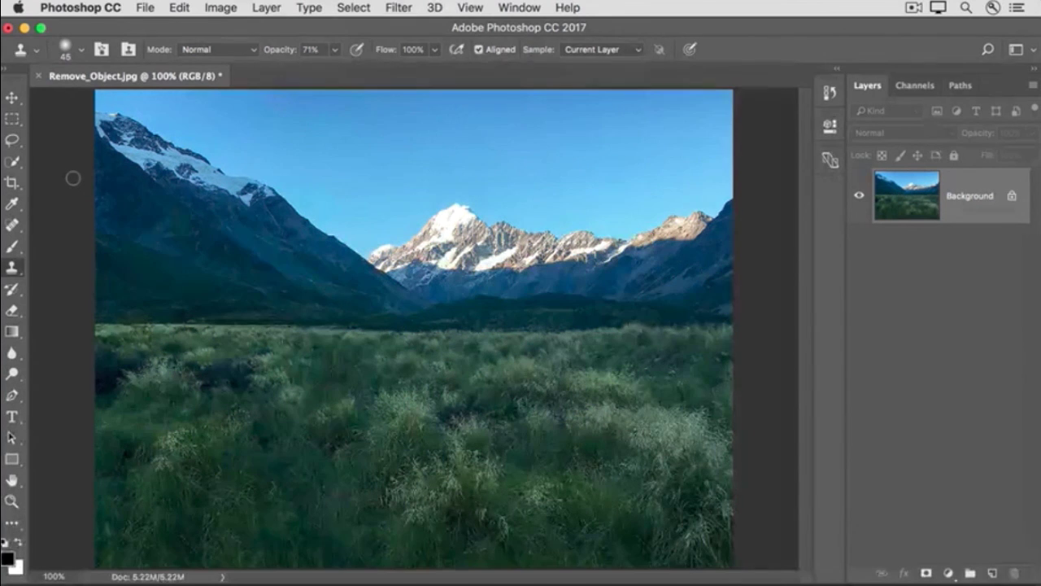